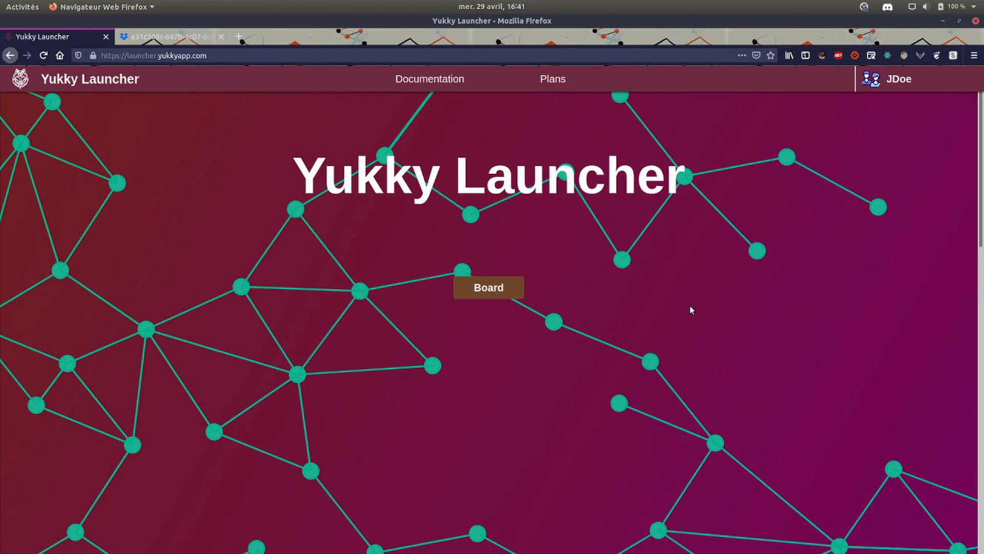
Step: Open the board and display the versions of the AwesomeApp application
{"action": "left_click", "coordinate": [494, 294]}
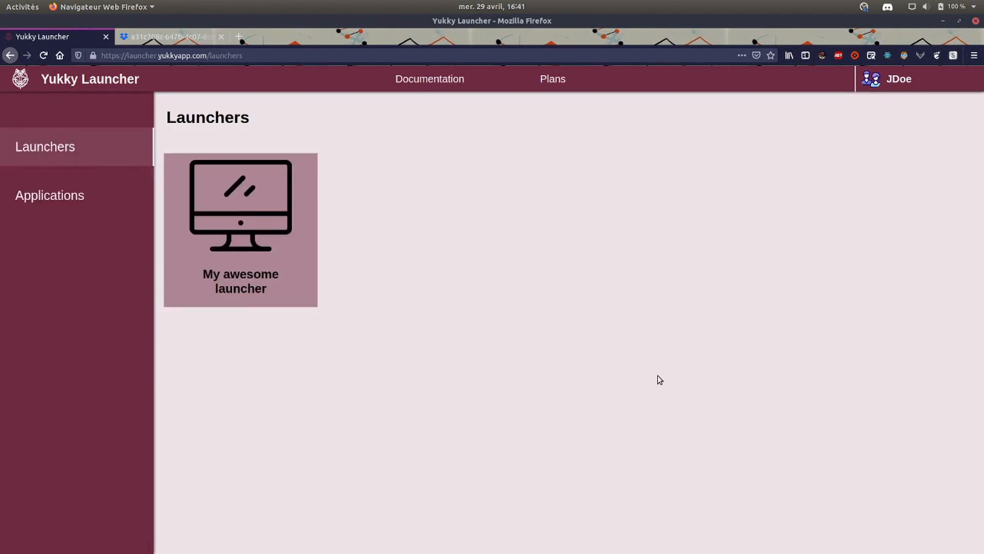
{"action": "left_click", "coordinate": [88, 190]}
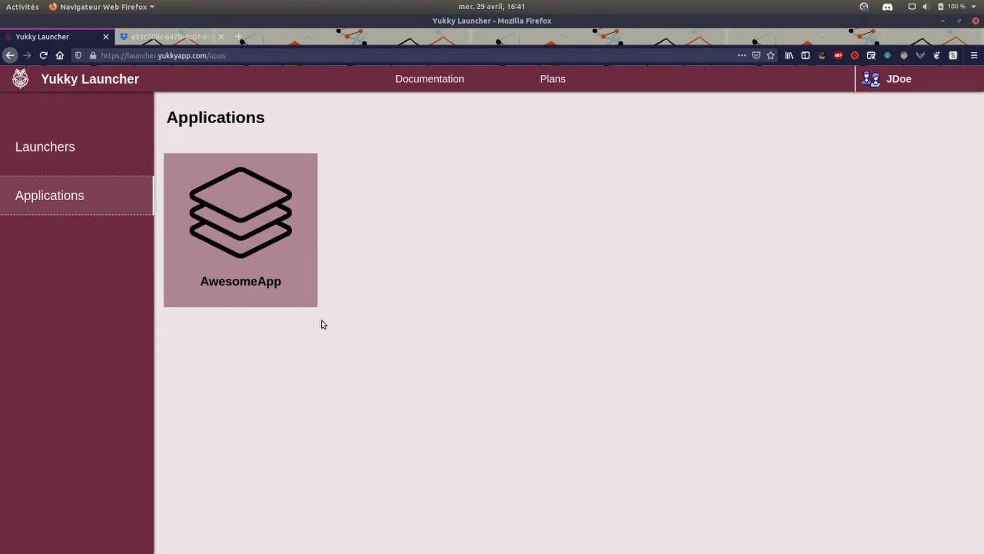
{"action": "left_click", "coordinate": [212, 262]}
{"action": "left_click", "coordinate": [544, 348]}
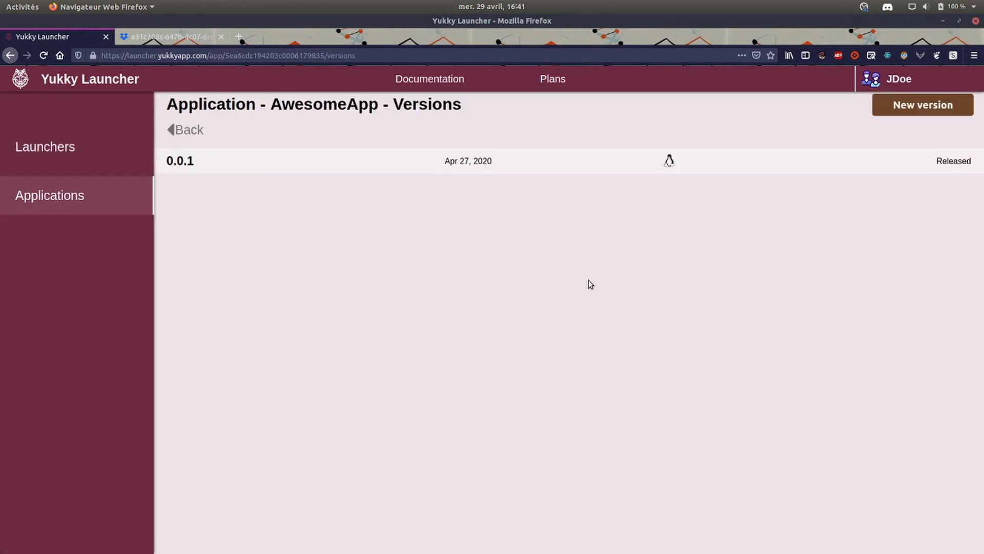
Step: Create a new AwesomeApp version named 0.0.2 with description "Test patches" and the suggested identifier
{"action": "left_click", "coordinate": [918, 106]}
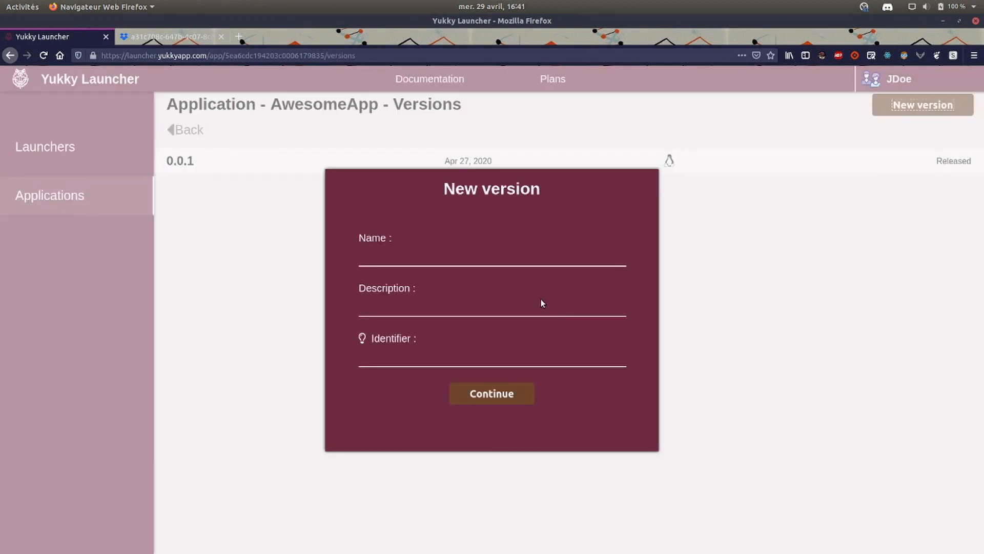
{"action": "left_click", "coordinate": [442, 252]}
{"action": "type", "text": "0.0.2"}
{"action": "key", "text": "Tab"}
{"action": "type", "text": "Test patches"}
{"action": "key", "text": "Tab"}
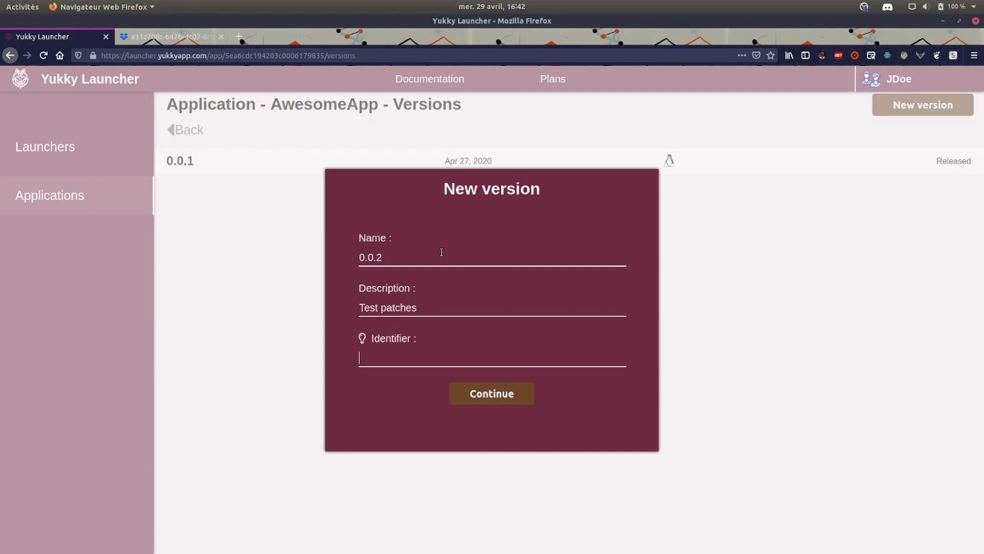
{"action": "left_click", "coordinate": [362, 338]}
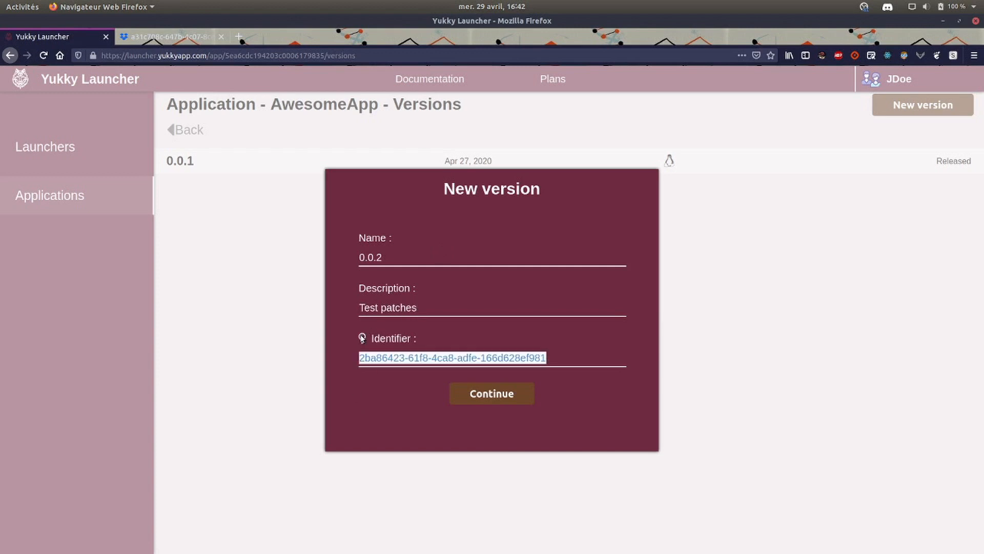
{"action": "left_click", "coordinate": [599, 352]}
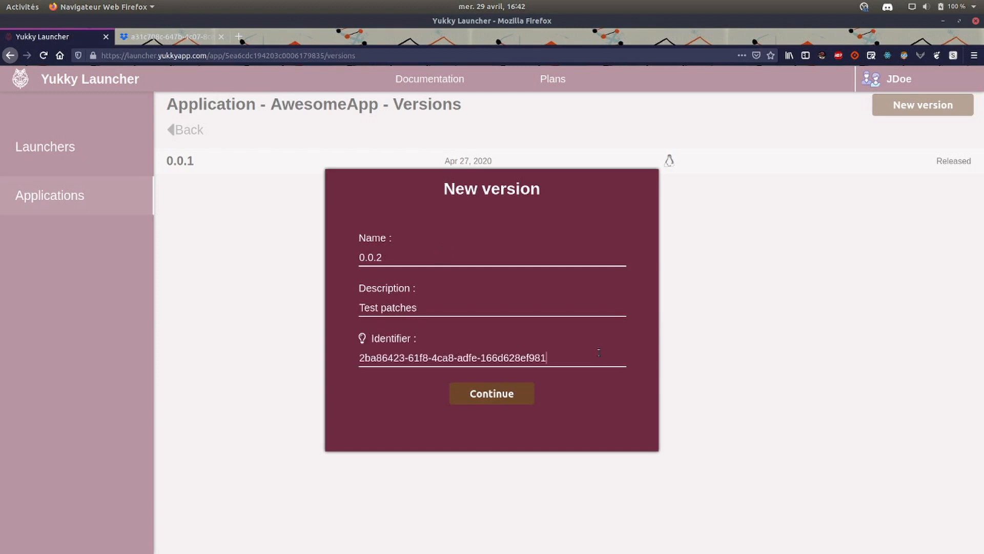
{"action": "left_click", "coordinate": [522, 396]}
Step: Switch to the file manager and check the contents of test.txt in the Documents/Test folder
{"action": "key", "text": "alt+Tab"}
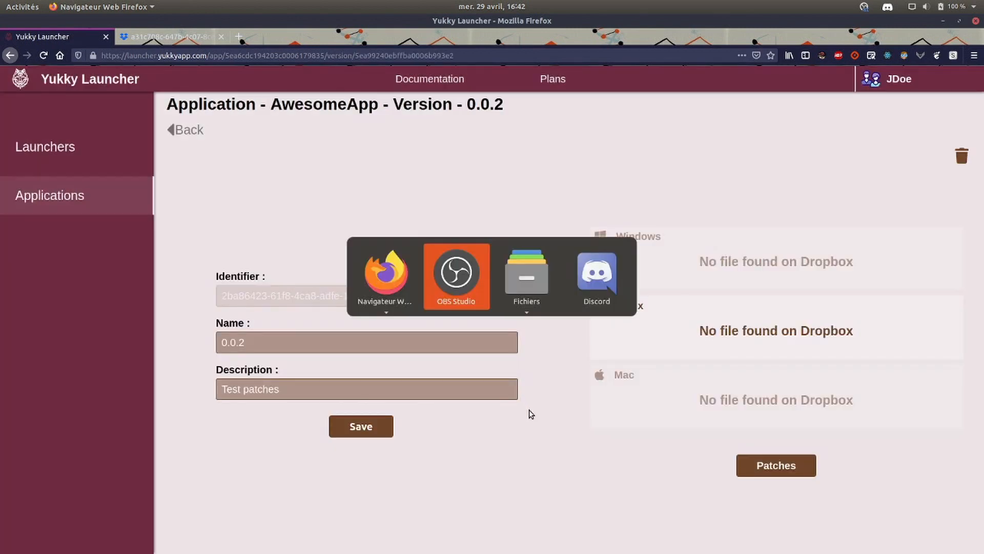
{"action": "key", "text": "alt+Tab"}
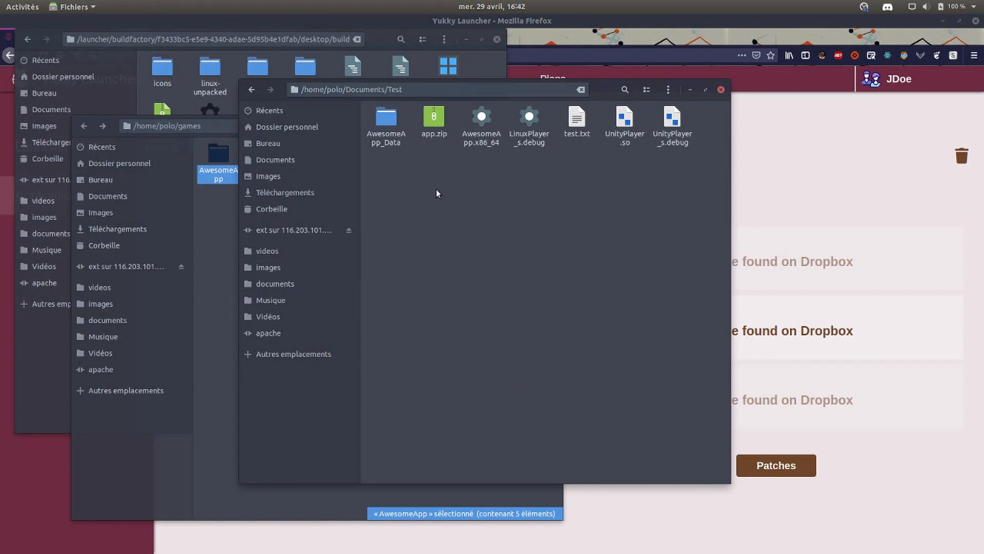
{"action": "left_click_drag", "start_coordinate": [385, 177], "coordinate": [681, 196]}
{"action": "left_click", "coordinate": [577, 125]}
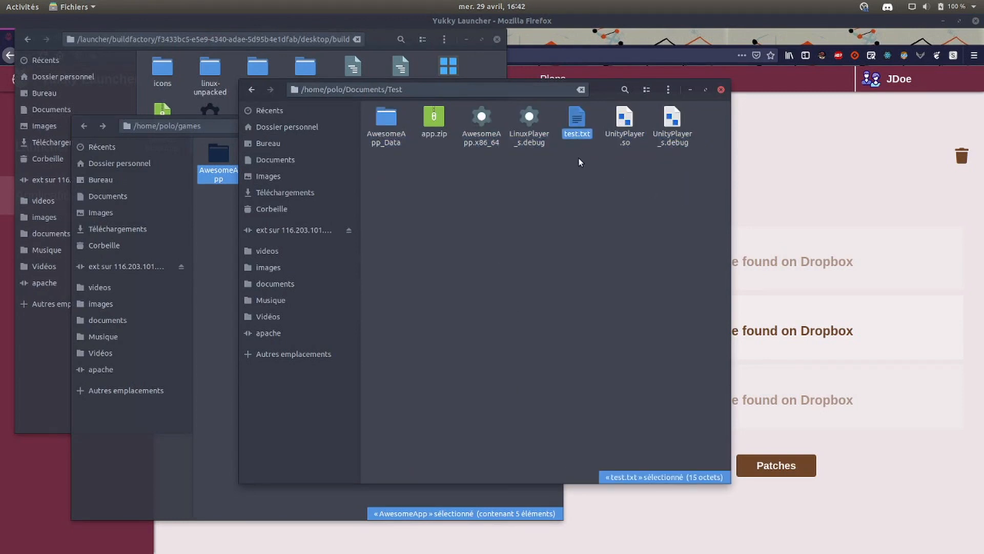
{"action": "double_click", "coordinate": [572, 123]}
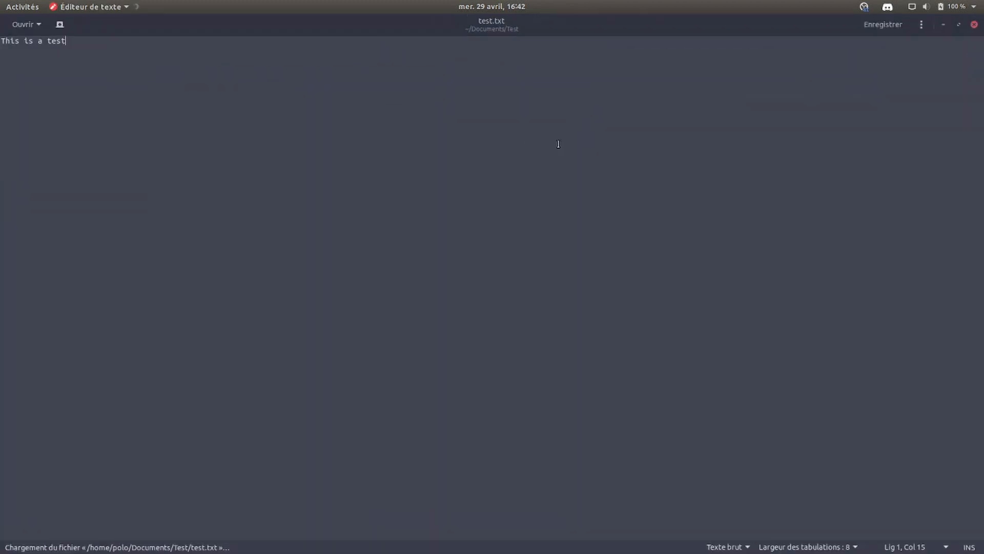
{"action": "left_click", "coordinate": [974, 24]}
Step: Rename app.zip in the Test folder with the version identifier, as 2ba86423-61f8-4ca8-adfe-166d628ef981.zip
{"action": "left_click", "coordinate": [442, 139]}
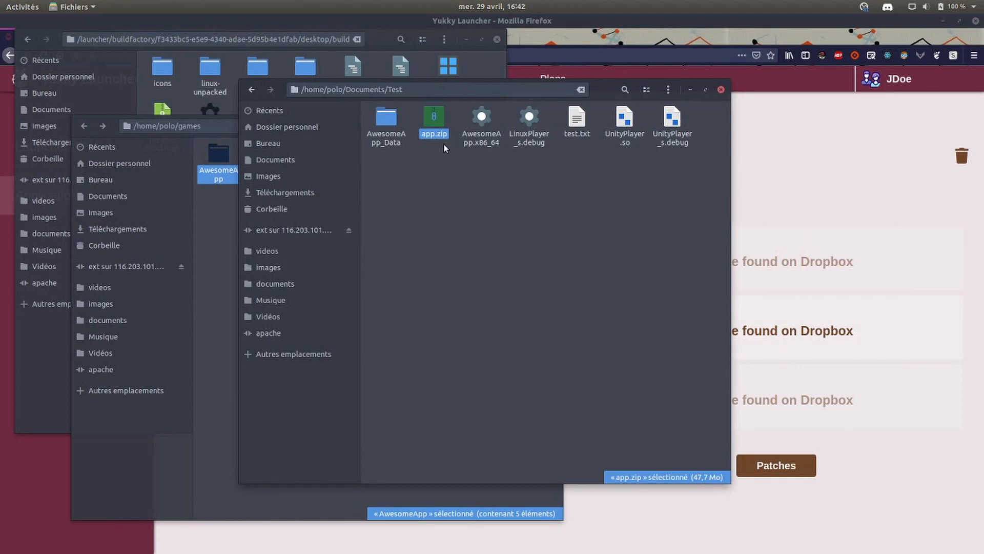
{"action": "right_click", "coordinate": [439, 138]}
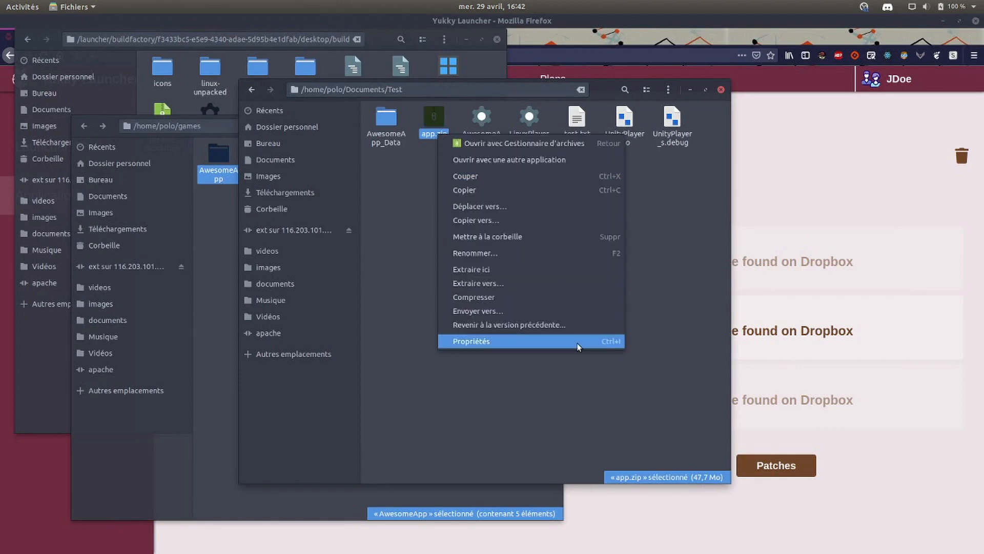
{"action": "left_click", "coordinate": [508, 253]}
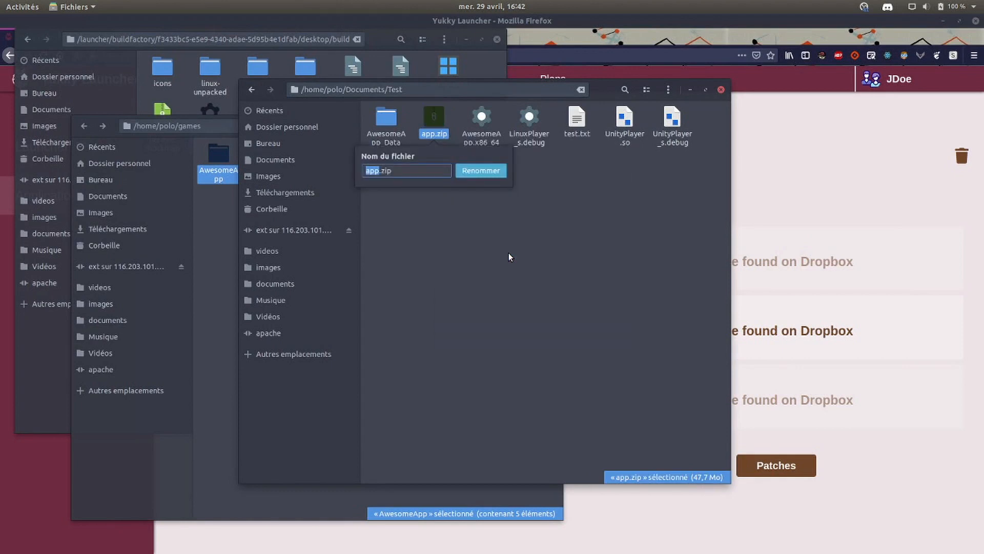
{"action": "type", "text": "2ba86423-61f8-4ca8-adfe-166d628ef981"}
{"action": "key", "text": "Return"}
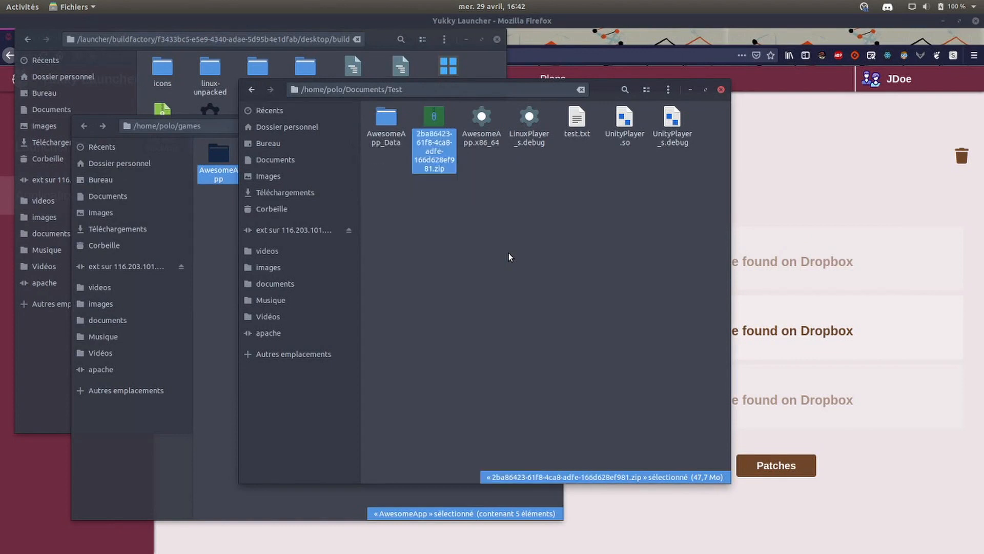
Step: Upload the renamed zip from the Test folder to the application's versions/lin folder in Dropbox
{"action": "left_click", "coordinate": [552, 39]}
{"action": "left_click", "coordinate": [166, 38]}
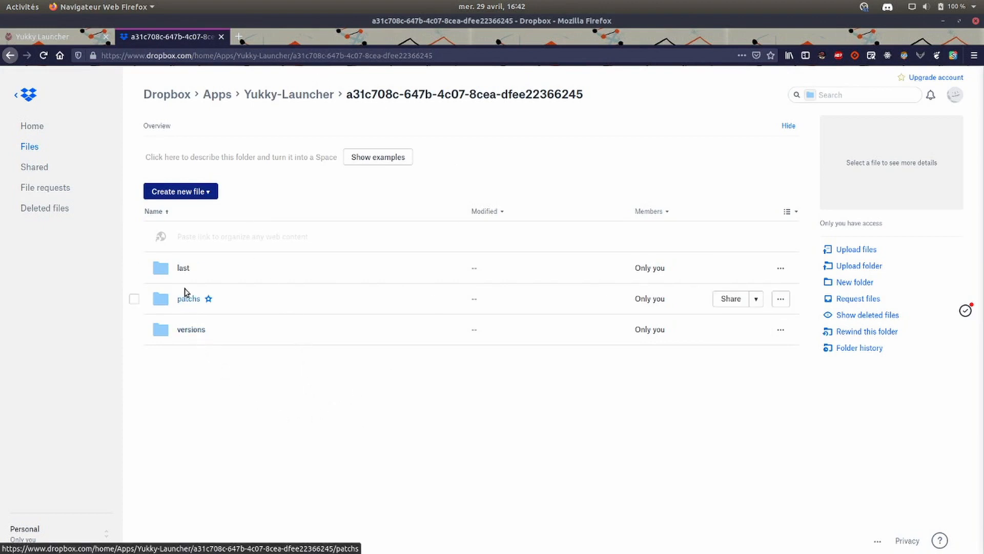
{"action": "left_click", "coordinate": [193, 330]}
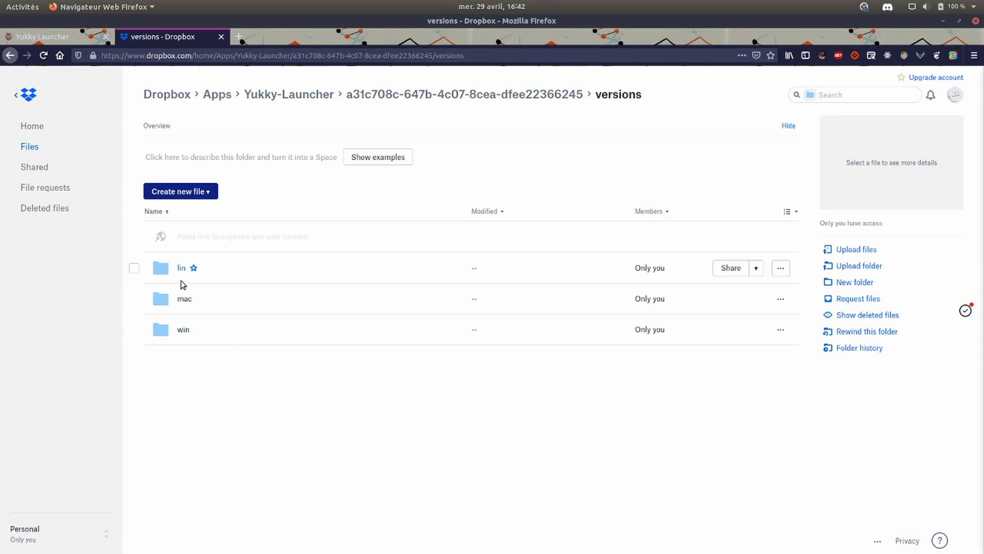
{"action": "left_click", "coordinate": [183, 265]}
{"action": "key", "text": "alt+Tab"}
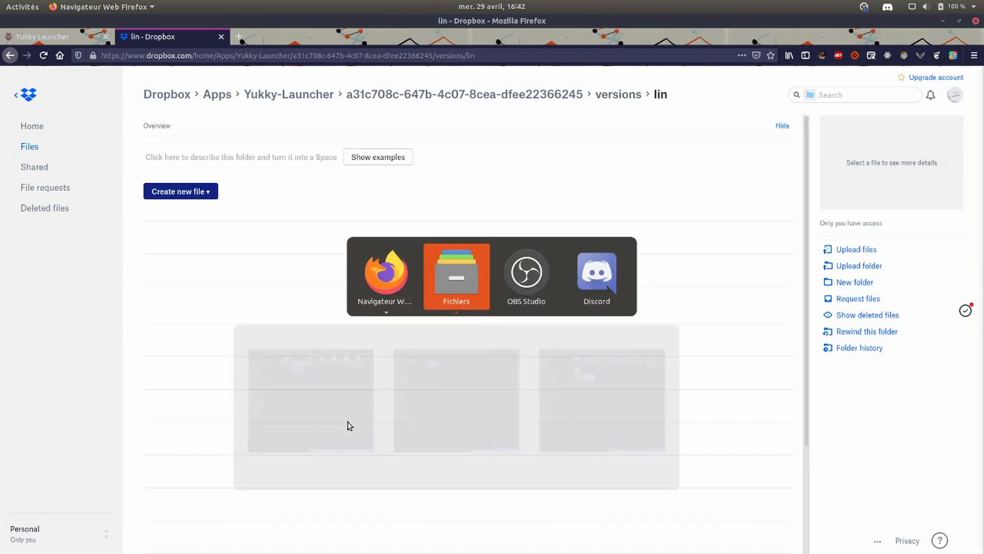
{"action": "left_click_drag", "start_coordinate": [430, 128], "coordinate": [779, 343]}
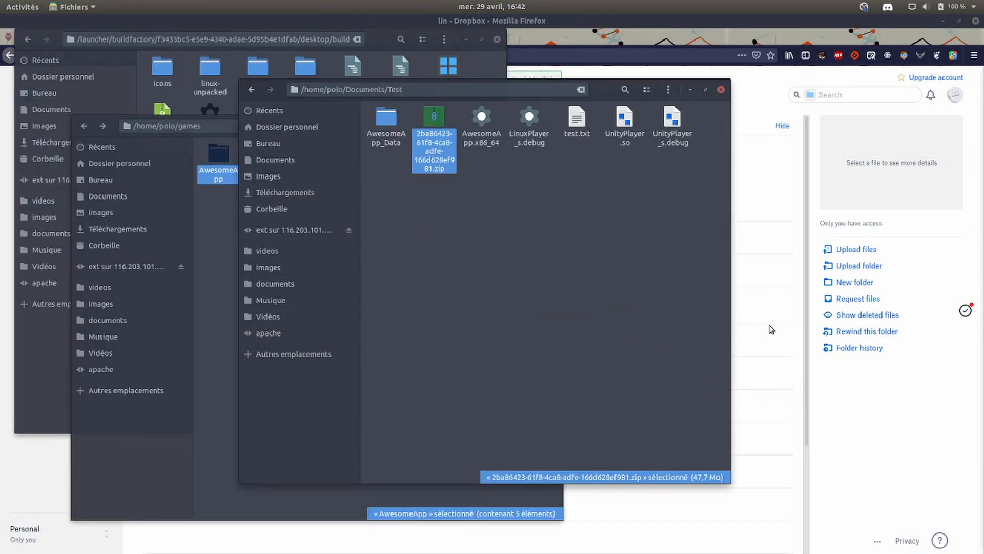
{"action": "left_click", "coordinate": [758, 437]}
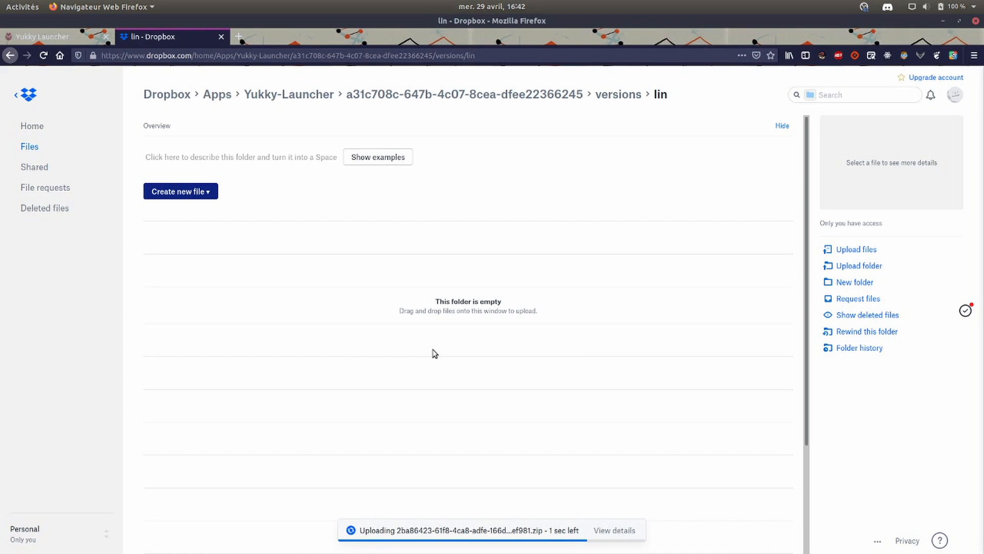
Step: Return to Yukky Launcher, reopen AwesomeApp version 0.0.2 and refresh the page to check its Linux file status
{"action": "left_click", "coordinate": [77, 34]}
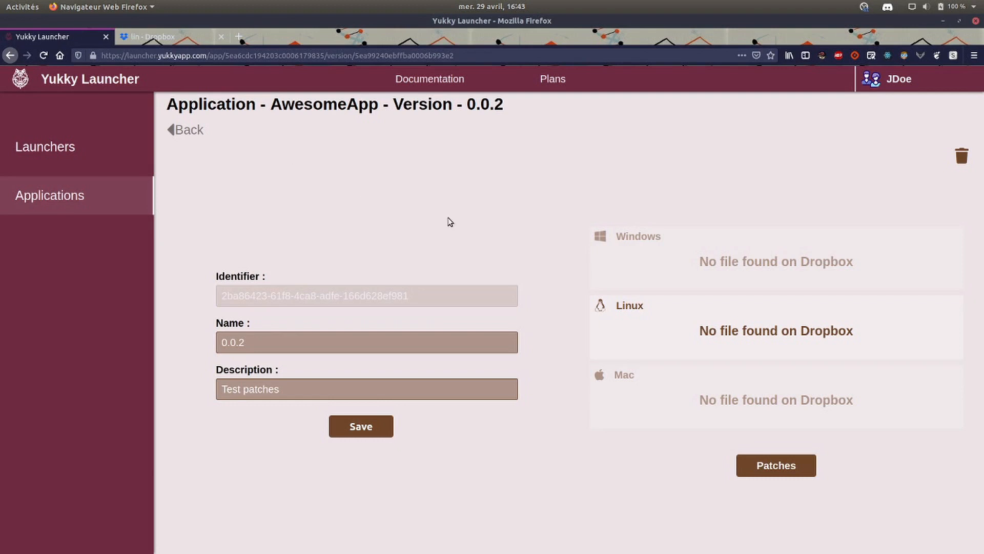
{"action": "left_click", "coordinate": [180, 129]}
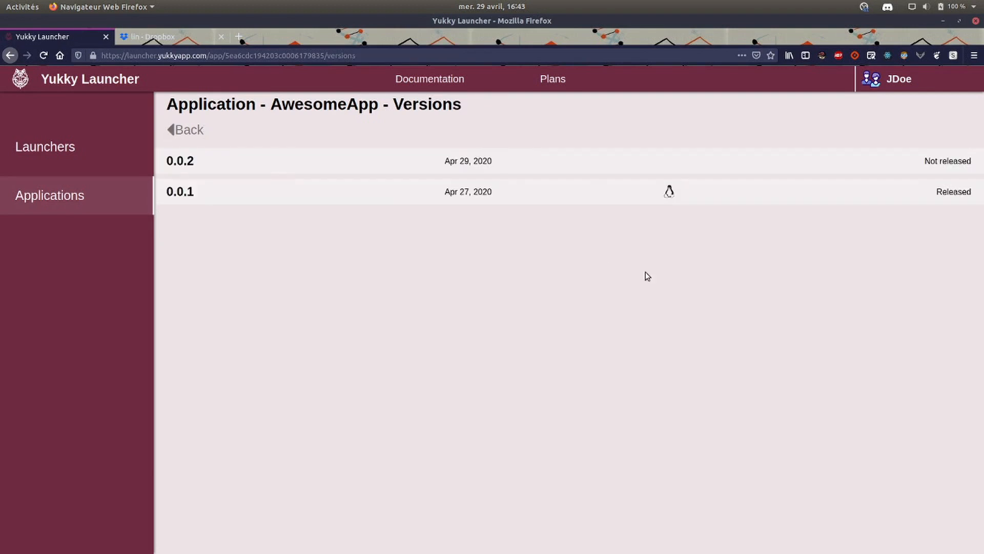
{"action": "left_click", "coordinate": [564, 163]}
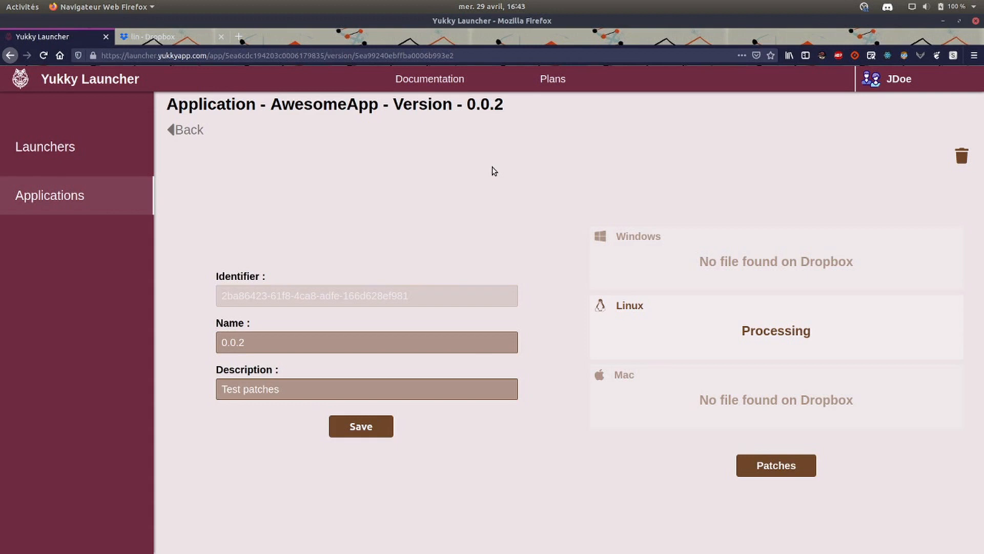
{"action": "key", "text": "F5"}
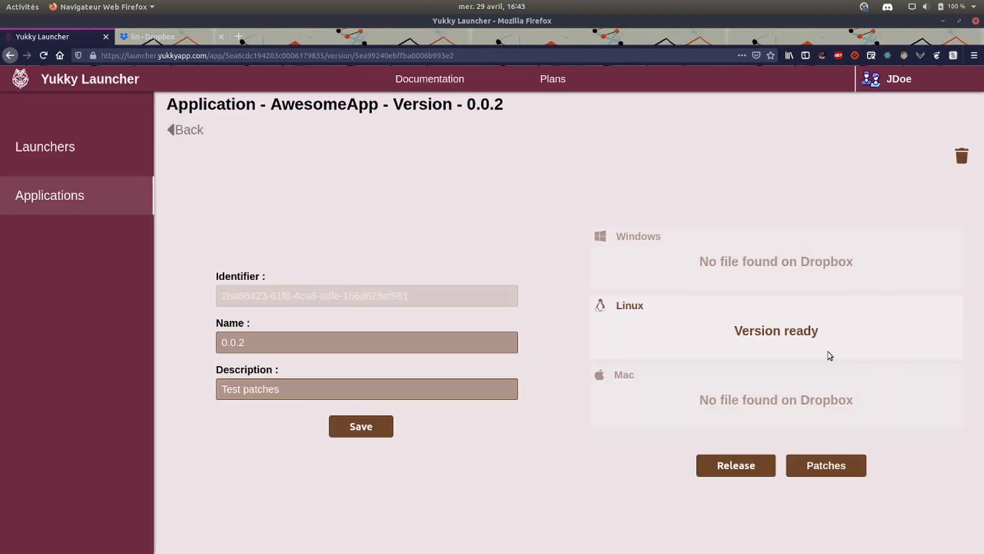
Step: Create a new patch for version 0.0.2 with 0.0.1 as the old version
{"action": "left_click", "coordinate": [820, 468]}
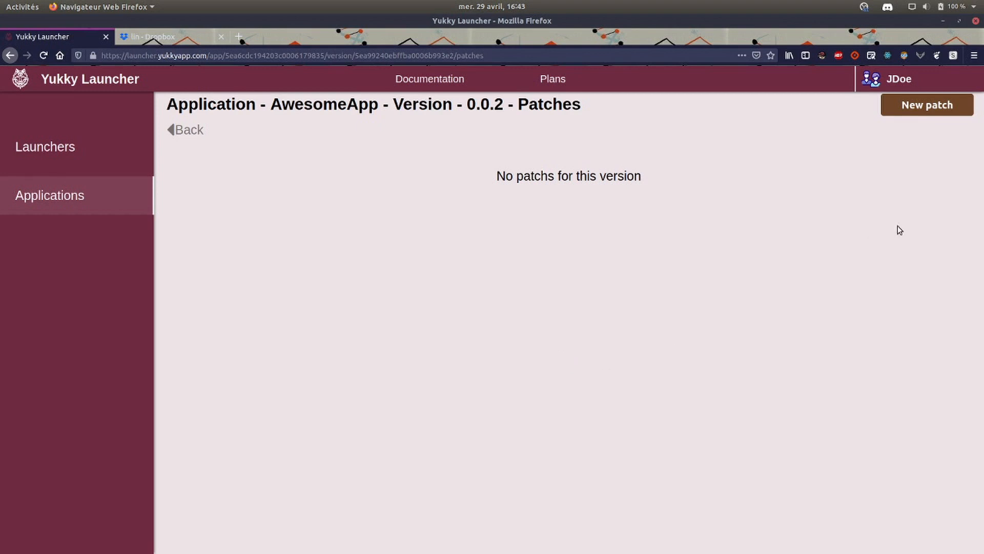
{"action": "left_click", "coordinate": [916, 108]}
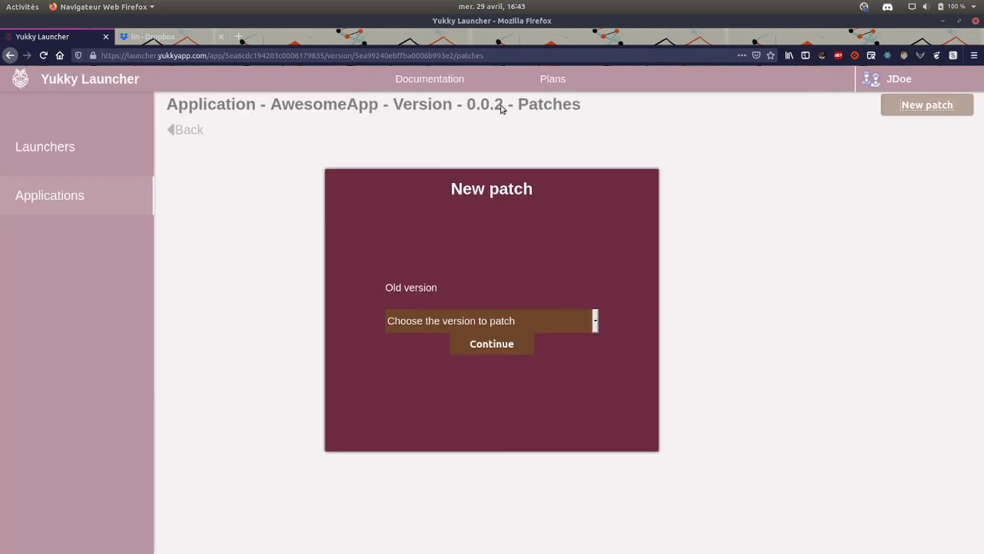
{"action": "left_click", "coordinate": [569, 322]}
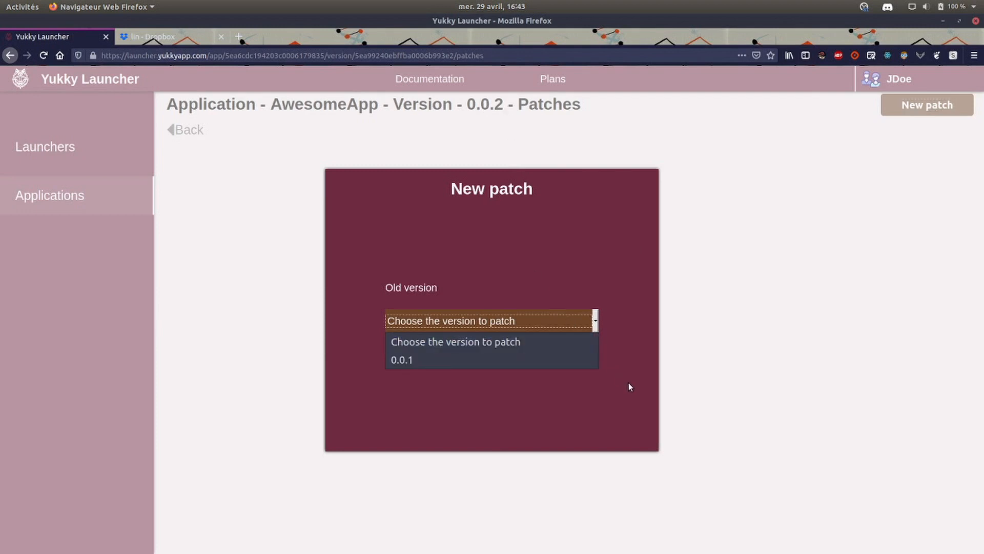
{"action": "left_click", "coordinate": [518, 367]}
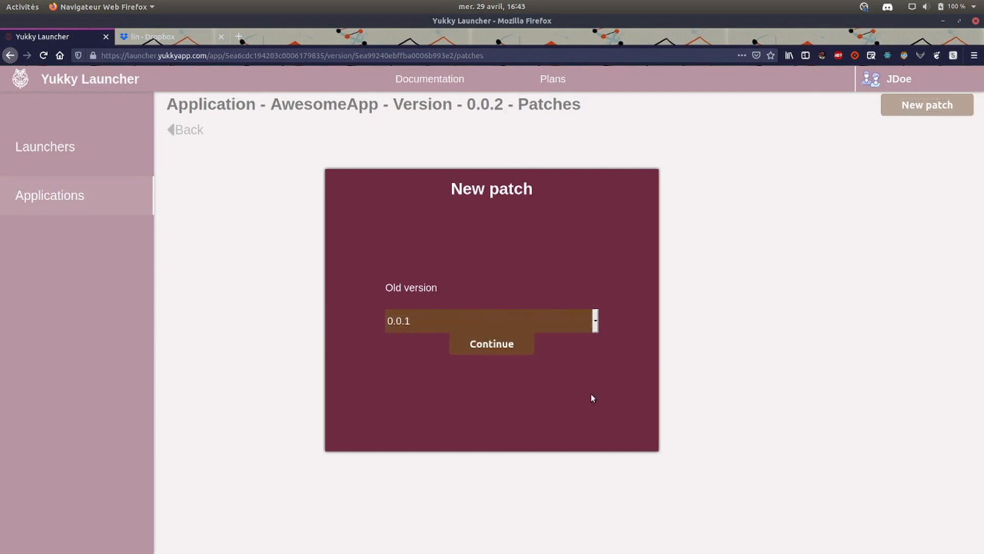
{"action": "left_click", "coordinate": [501, 347]}
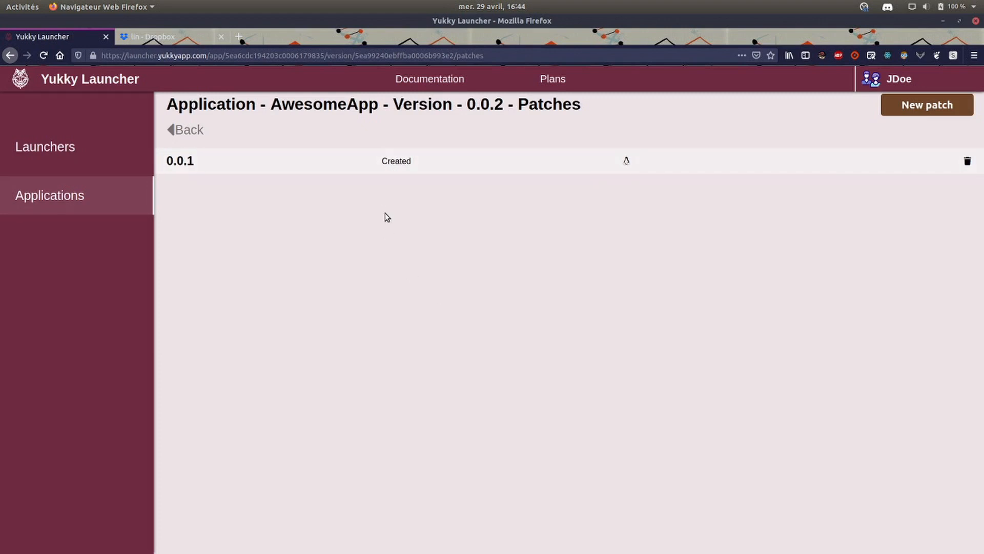
Step: Switch to Dropbox, open the application's patchs/lin folder and dismiss the upload notification
{"action": "left_click", "coordinate": [153, 37]}
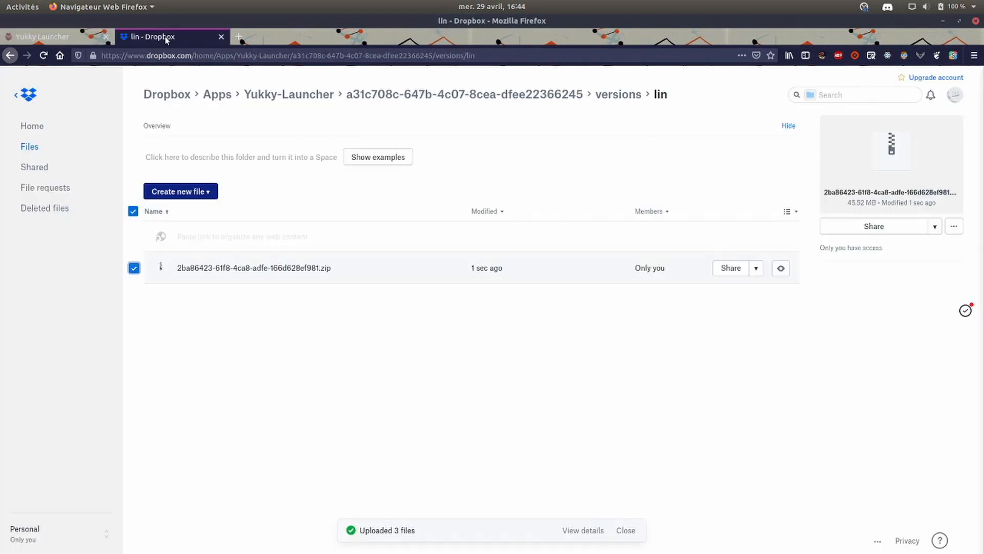
{"action": "left_click", "coordinate": [454, 97]}
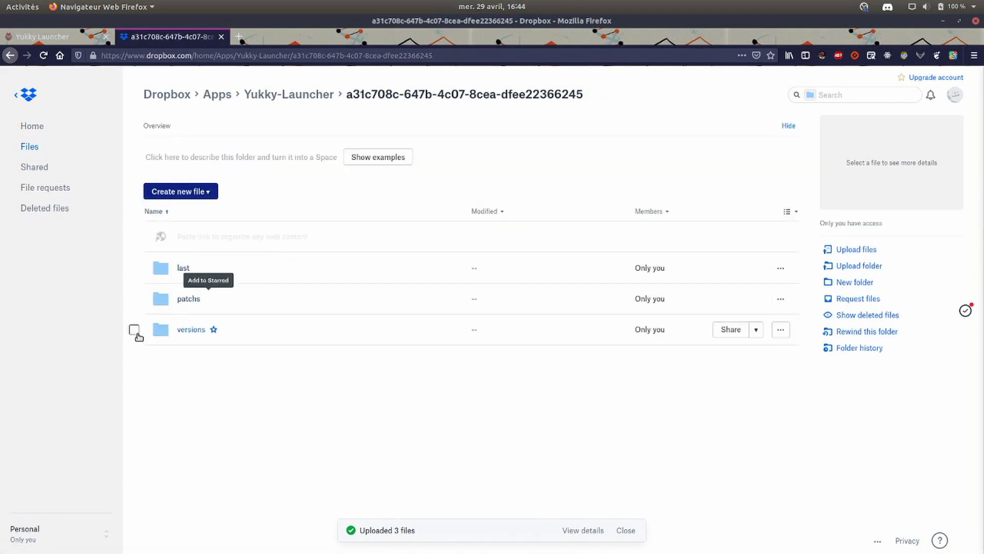
{"action": "left_click", "coordinate": [187, 299]}
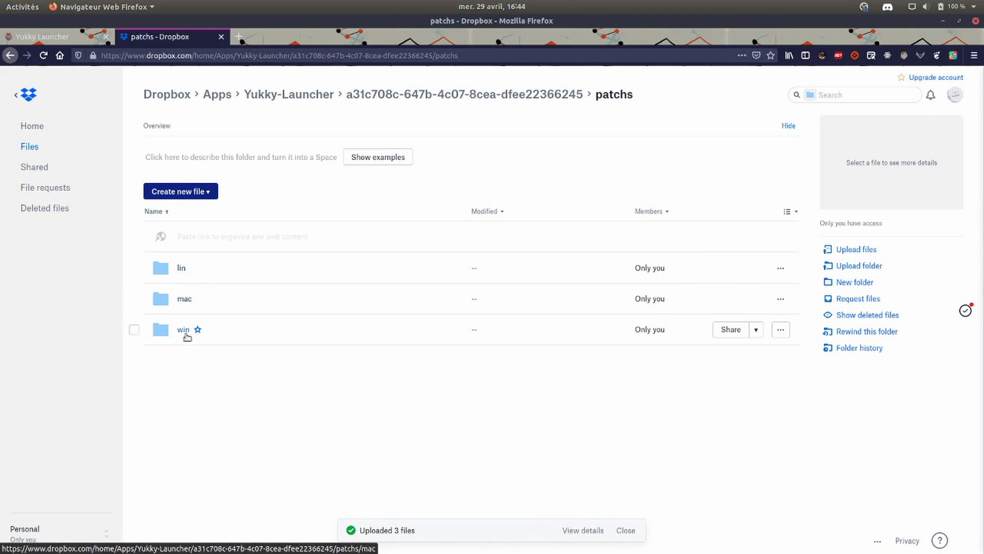
{"action": "left_click", "coordinate": [181, 268]}
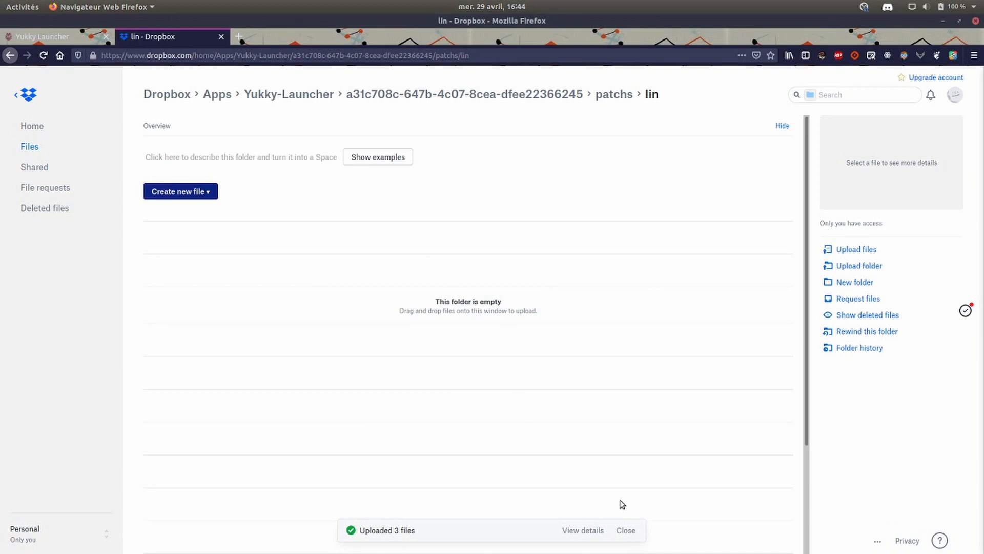
{"action": "left_click", "coordinate": [626, 530]}
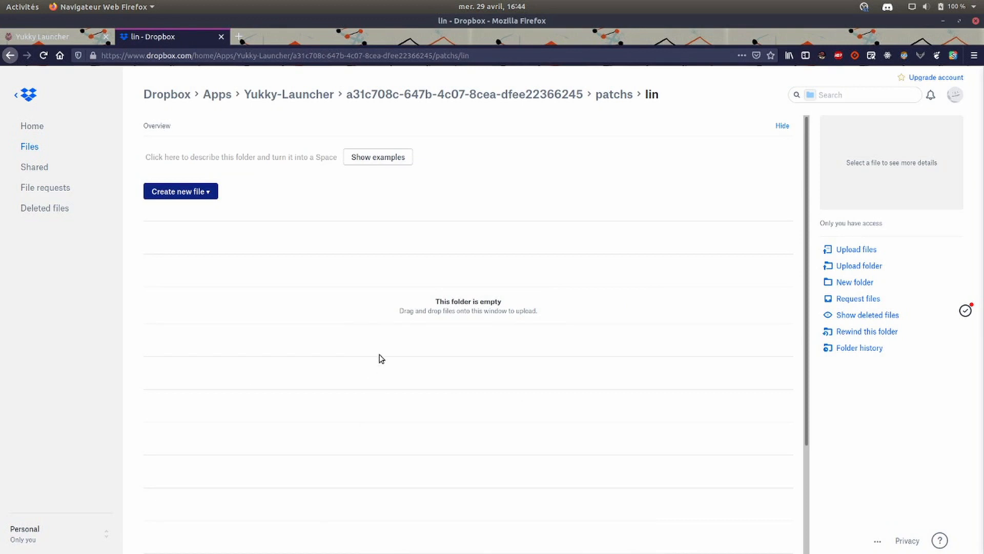
Step: Switch to the file manager's Test folder and check the size of the version 0.0.2 zip
{"action": "key", "text": "alt+Tab"}
{"action": "left_click", "coordinate": [416, 319]}
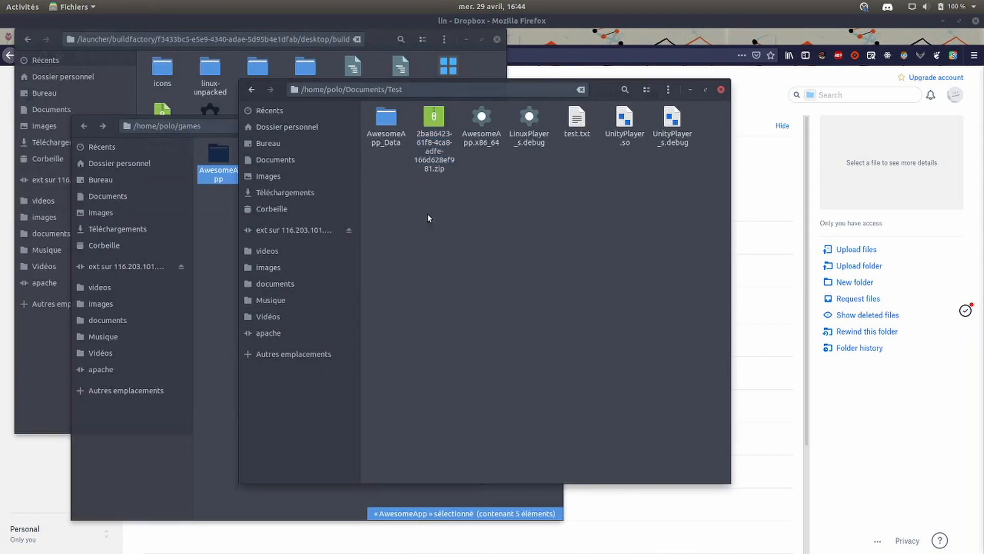
{"action": "left_click", "coordinate": [423, 154]}
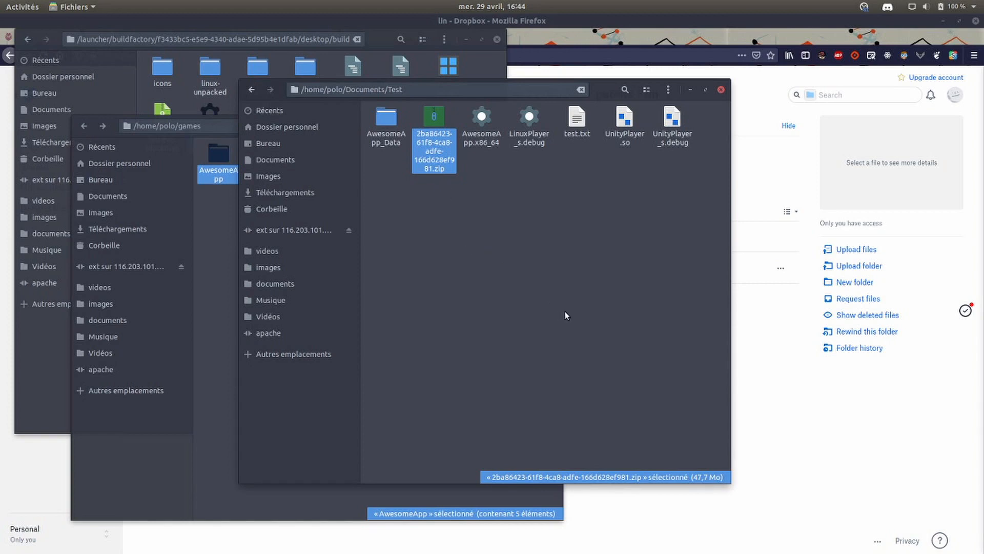
{"action": "left_click", "coordinate": [641, 332]}
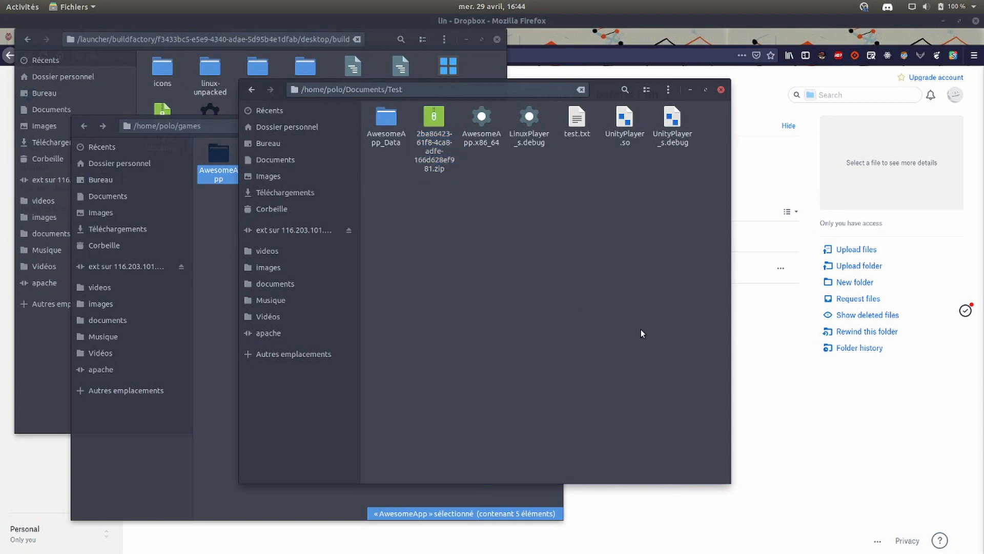
{"action": "left_click", "coordinate": [434, 148]}
{"action": "left_click", "coordinate": [556, 342]}
{"action": "left_click", "coordinate": [437, 158]}
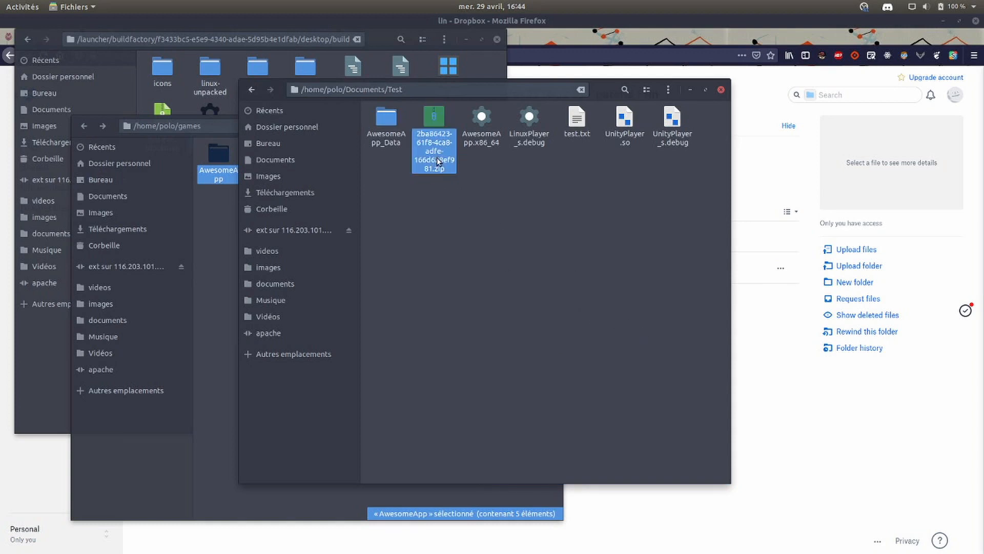
Step: Return to Dropbox and check the size of the patch zip in the patchs/lin folder, leaving it unselected
{"action": "left_click", "coordinate": [772, 412]}
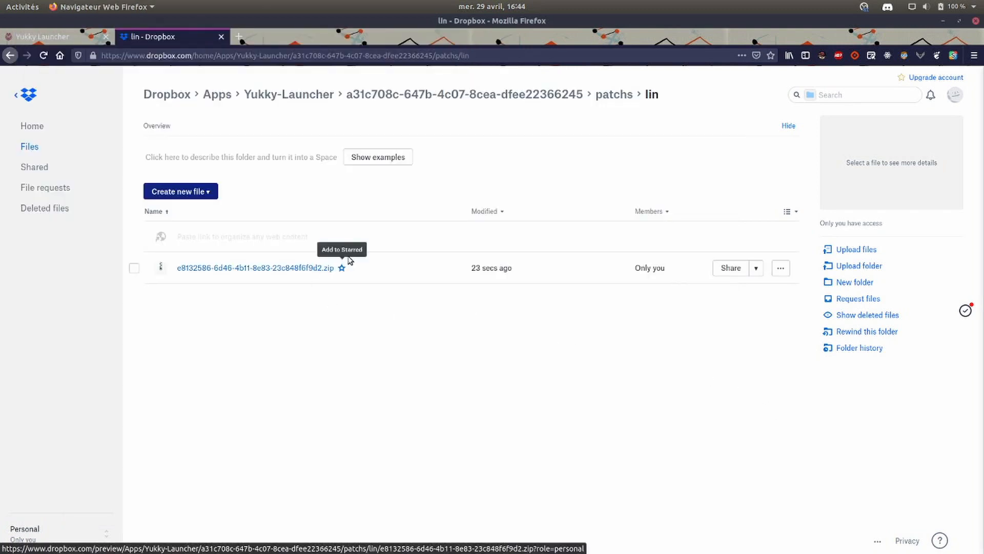
{"action": "left_click", "coordinate": [382, 273]}
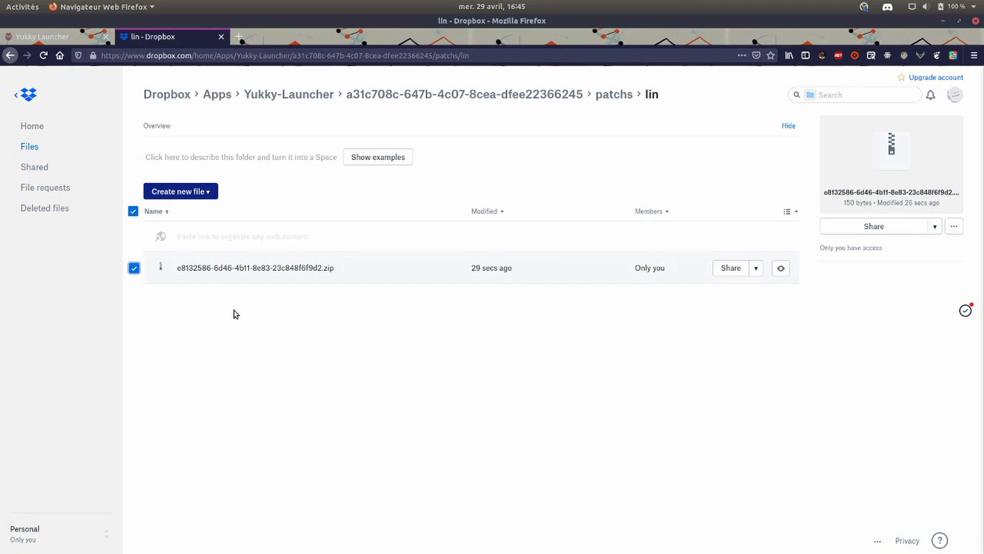
{"action": "left_click", "coordinate": [133, 267]}
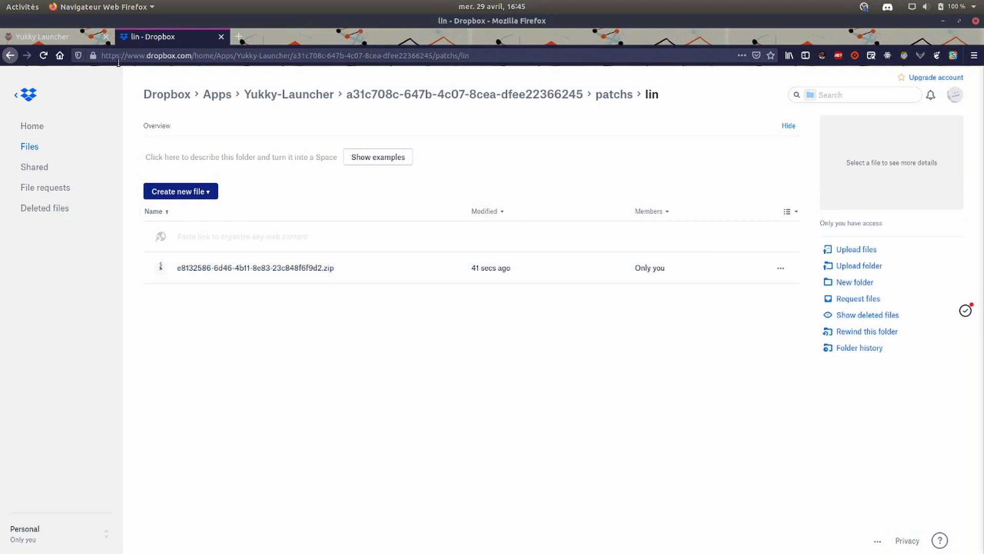
Step: Return to Yukky Launcher, go back from the patches list to AwesomeApp version 0.0.2 and release it
{"action": "left_click", "coordinate": [81, 38]}
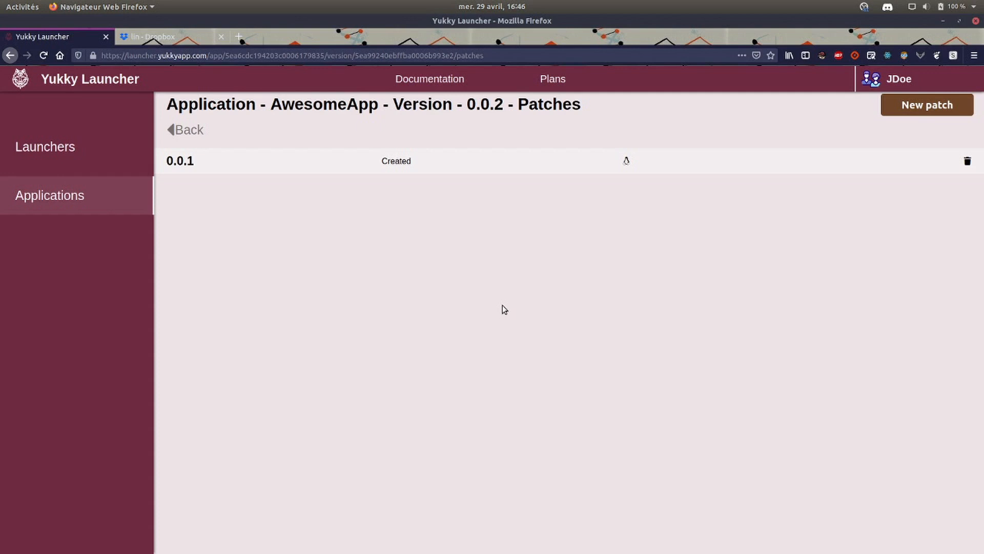
{"action": "left_click", "coordinate": [192, 131]}
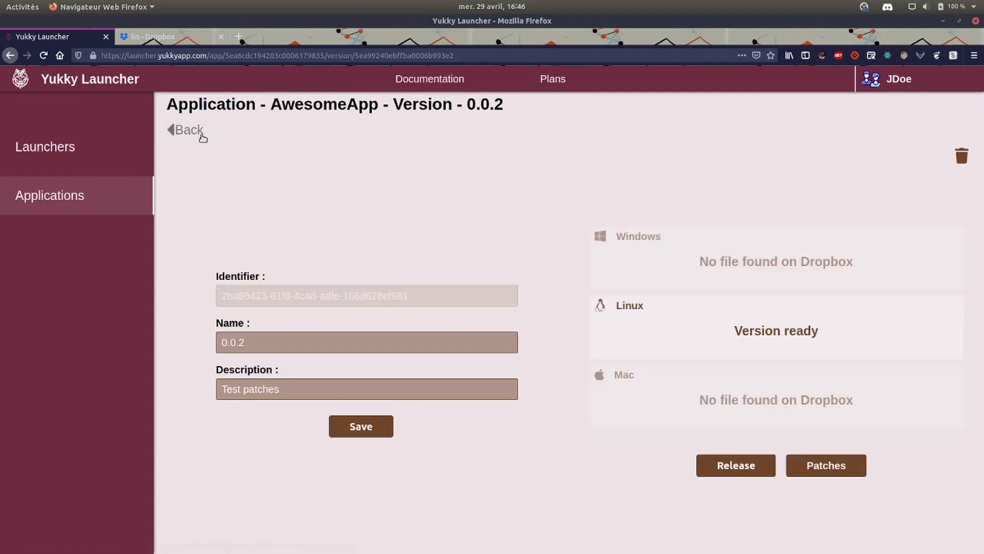
{"action": "left_click", "coordinate": [732, 468]}
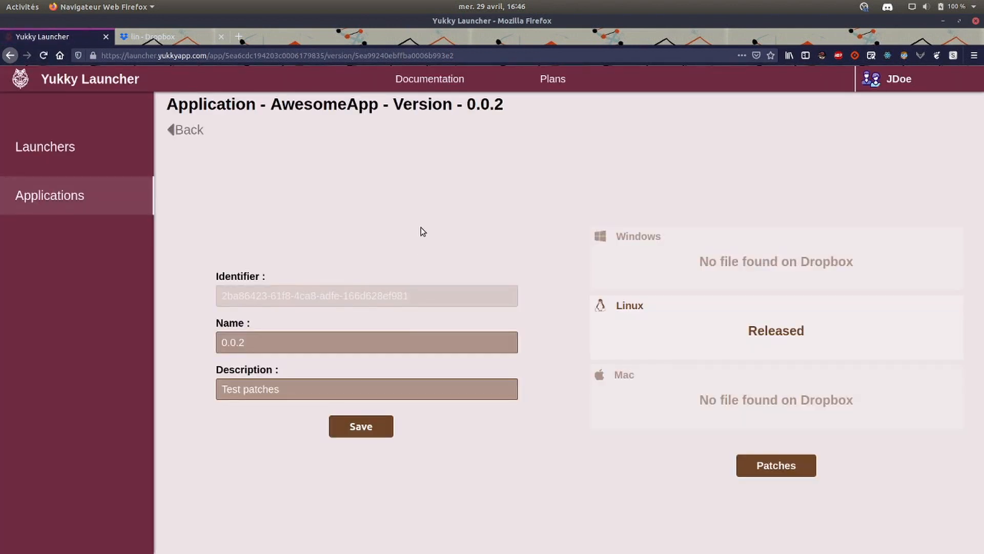
Step: Switch to the file manager's games window and examine the path of the folder holding the installed AwesomeApp
{"action": "mouse_move", "coordinate": [456, 553]}
{"action": "left_click", "coordinate": [552, 542]}
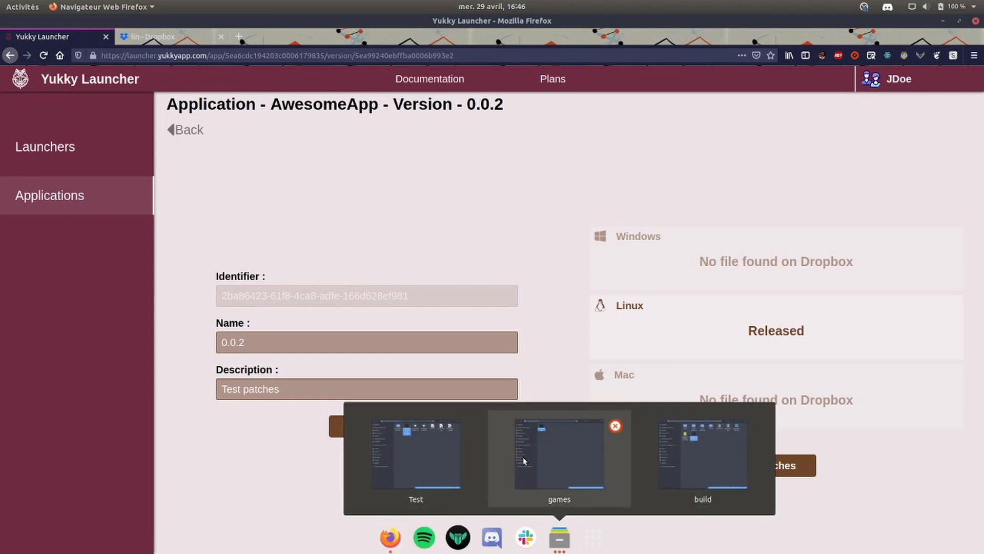
{"action": "left_click", "coordinate": [523, 457]}
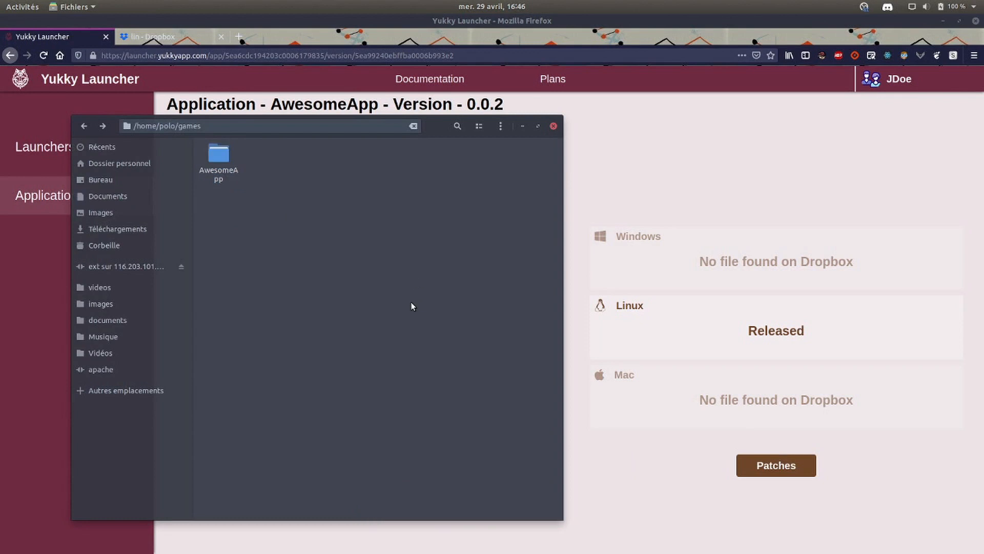
{"action": "left_click", "coordinate": [258, 122]}
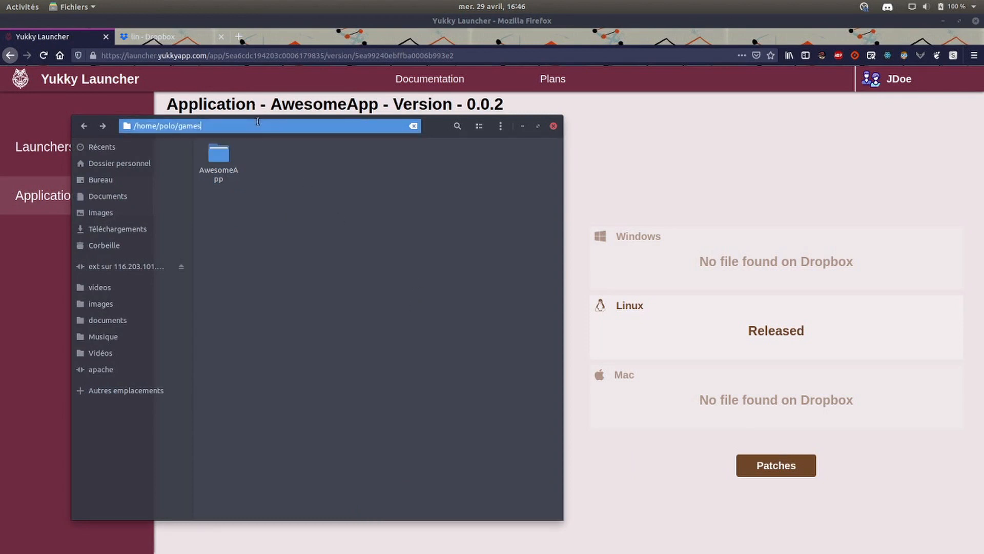
{"action": "double_click", "coordinate": [261, 128]}
{"action": "left_click", "coordinate": [330, 239]}
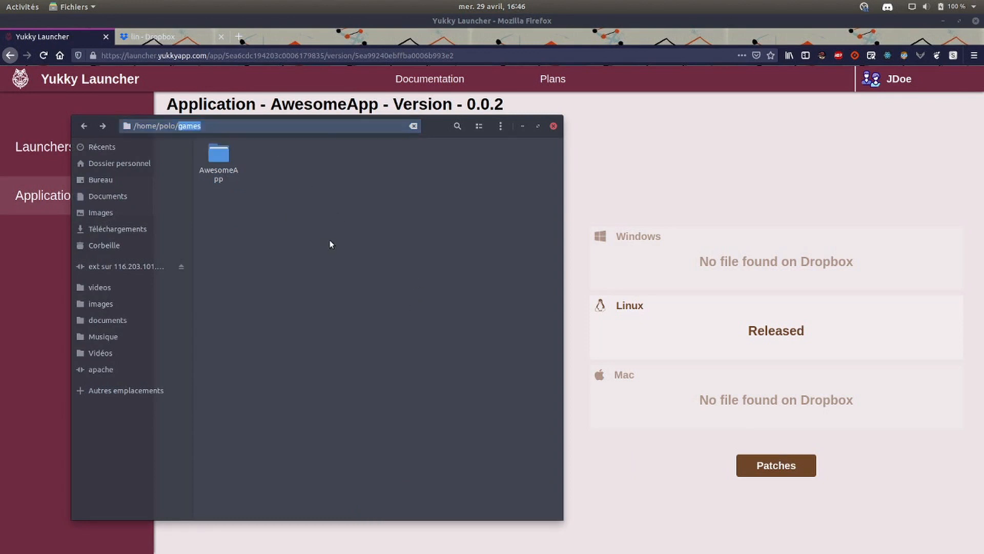
{"action": "left_click", "coordinate": [262, 123]}
{"action": "left_click", "coordinate": [344, 273]}
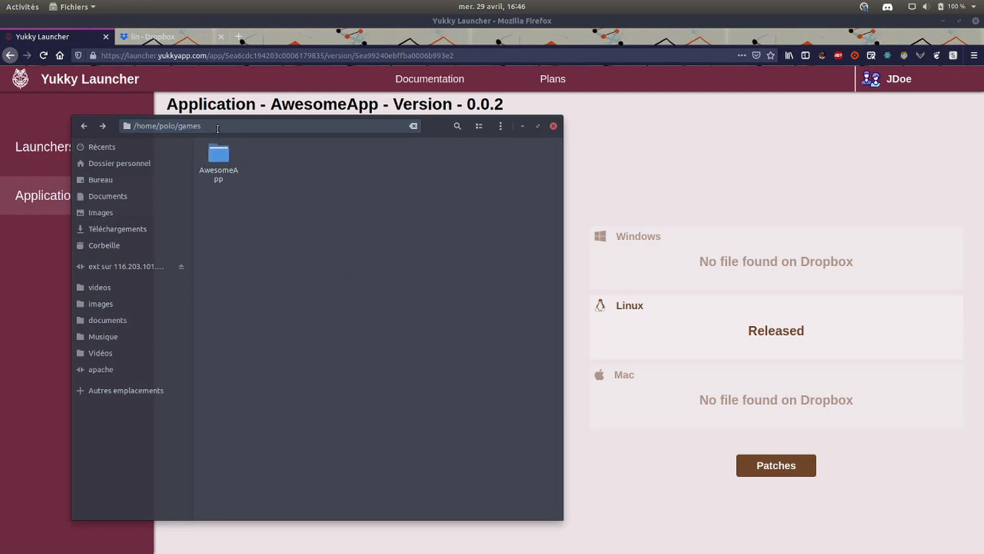
Step: Open the installed AwesomeApp folder and examine the files it contains before the update
{"action": "double_click", "coordinate": [215, 158]}
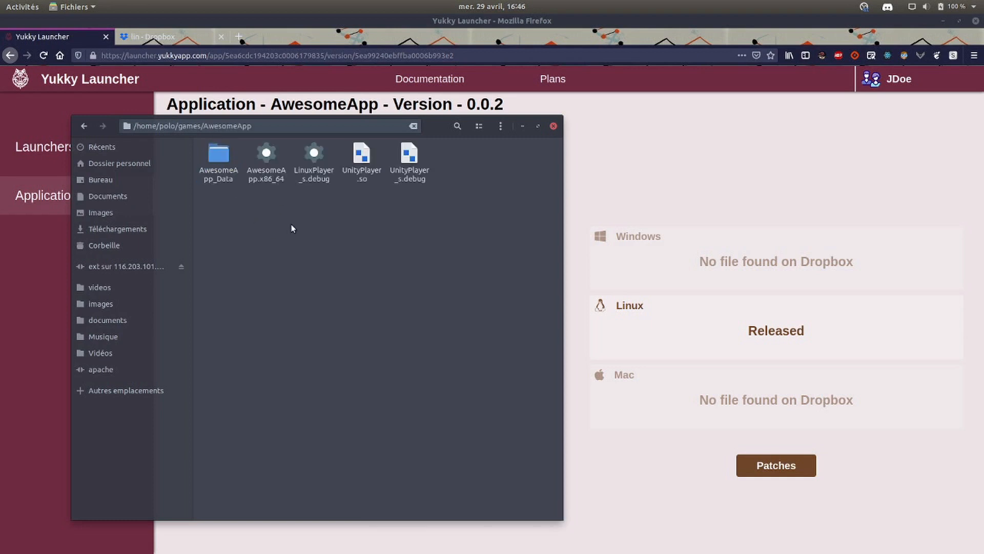
{"action": "left_click_drag", "start_coordinate": [224, 211], "coordinate": [407, 161]}
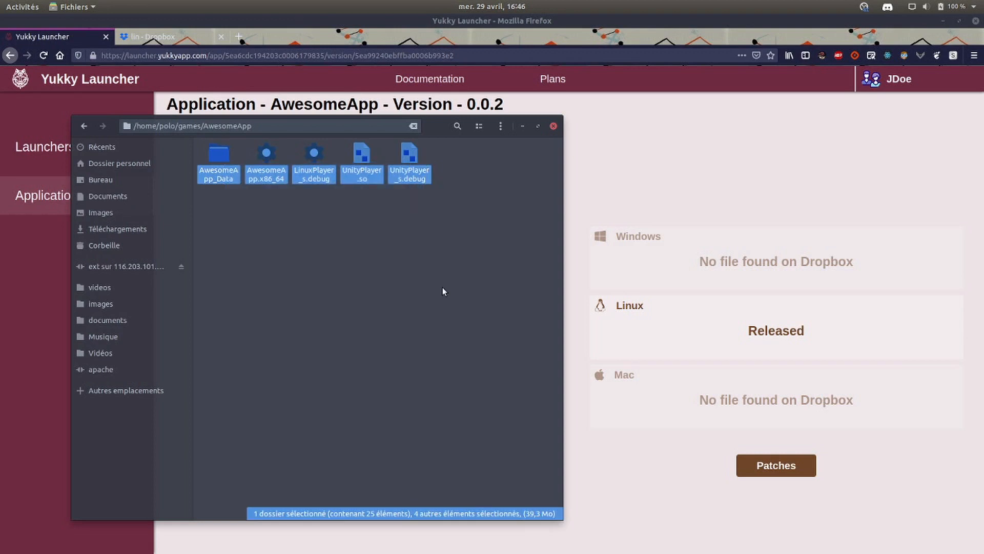
{"action": "left_click", "coordinate": [258, 265]}
{"action": "left_click_drag", "start_coordinate": [201, 202], "coordinate": [441, 161]}
{"action": "left_click", "coordinate": [476, 288]}
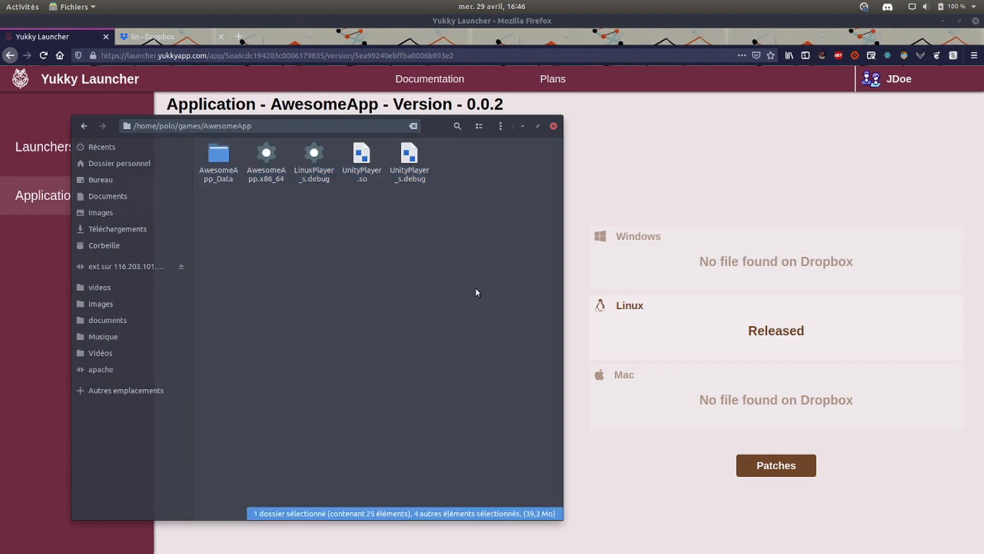
{"action": "left_click_drag", "start_coordinate": [458, 270], "coordinate": [213, 165]}
{"action": "left_click", "coordinate": [377, 299]}
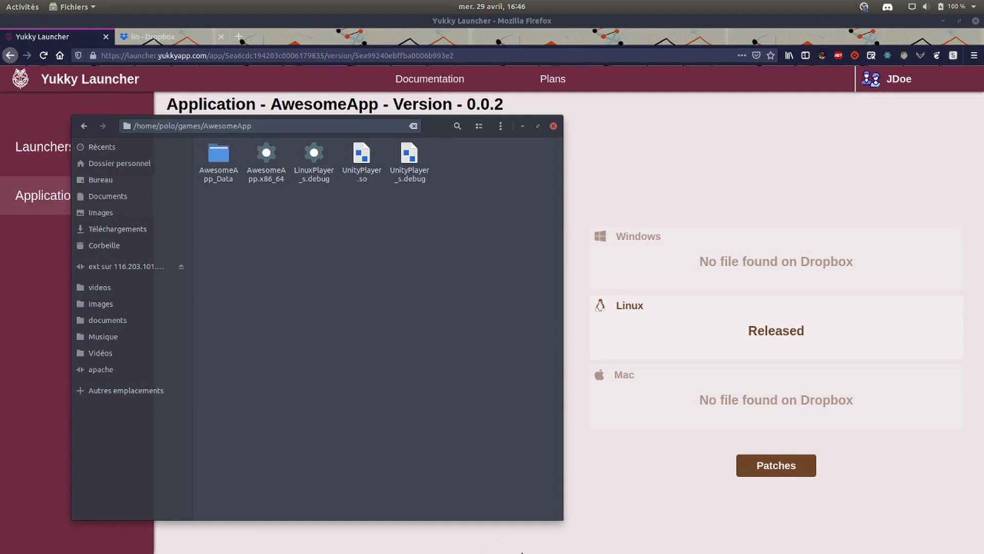
Step: Switch to the file manager's build window and launch yukkylauncher-x86_64.AppImage
{"action": "mouse_move", "coordinate": [509, 551]}
{"action": "left_click", "coordinate": [566, 548]}
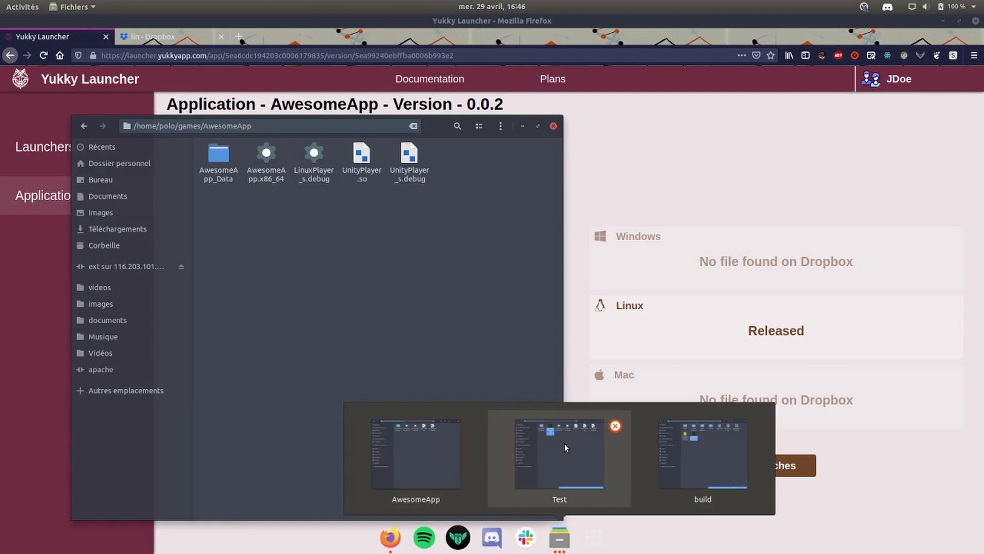
{"action": "left_click", "coordinate": [663, 480]}
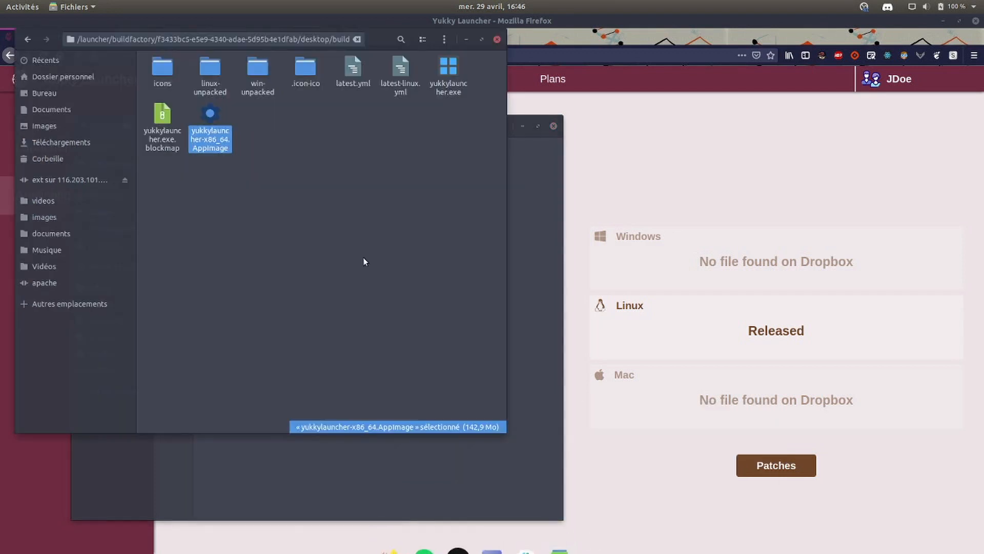
{"action": "left_click", "coordinate": [204, 124]}
{"action": "double_click", "coordinate": [204, 124]}
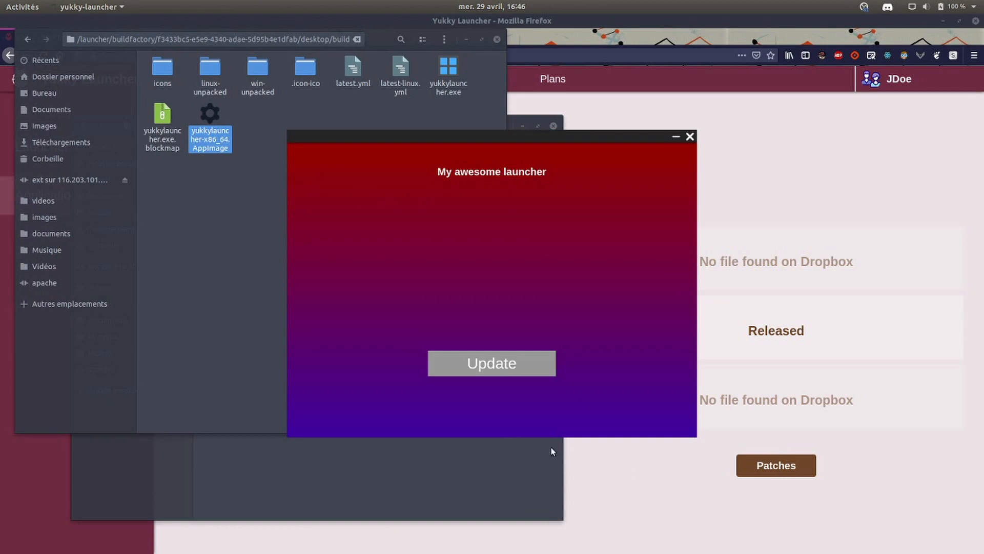
Step: Move the launcher window aside, run the AwesomeApp update, and select test.txt in the installed AwesomeApp folder
{"action": "left_click_drag", "start_coordinate": [488, 143], "coordinate": [728, 79]}
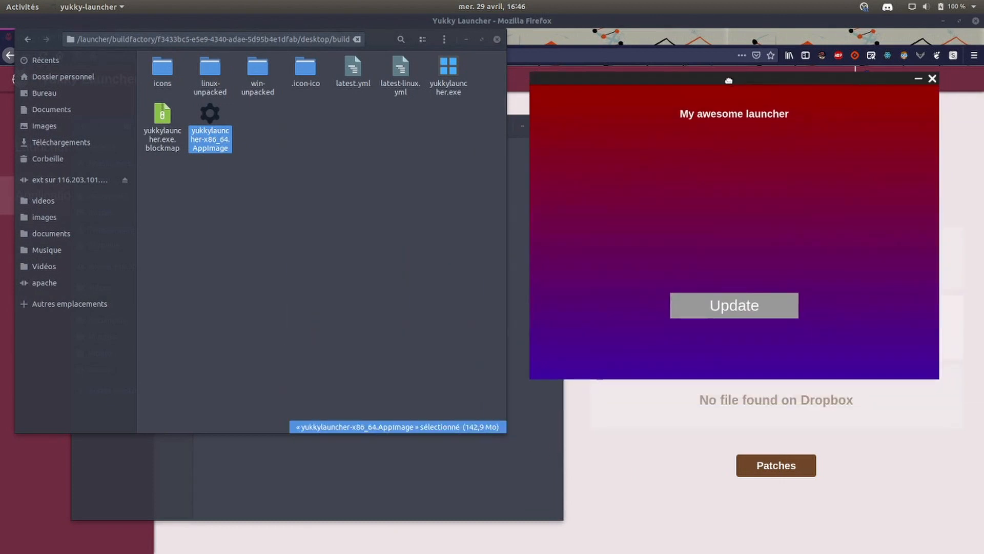
{"action": "left_click", "coordinate": [766, 303]}
{"action": "left_click", "coordinate": [539, 442]}
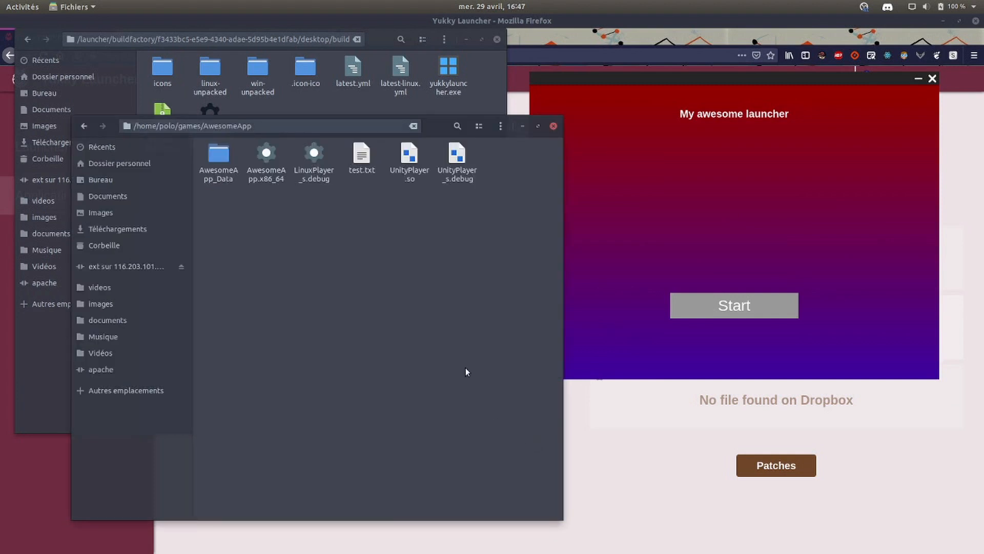
{"action": "left_click", "coordinate": [361, 156]}
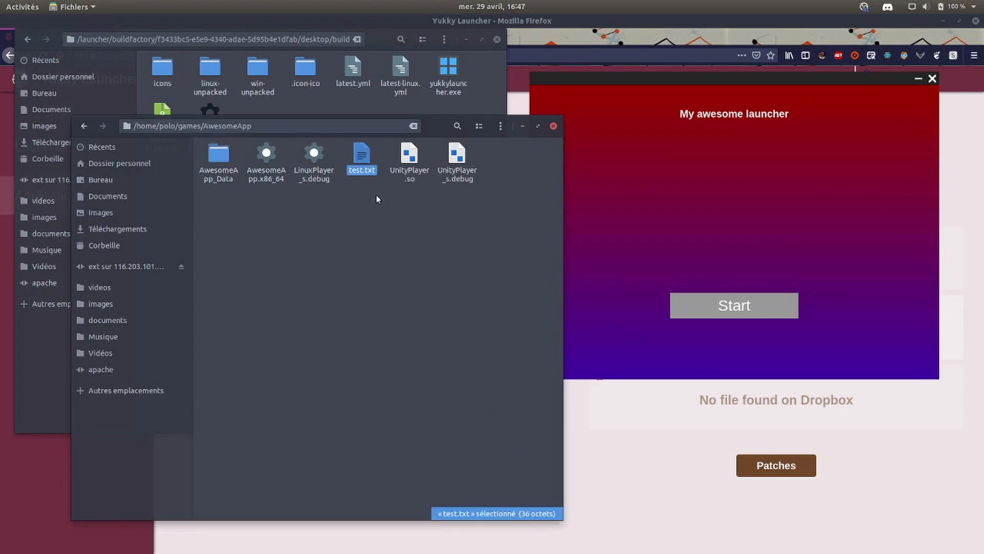